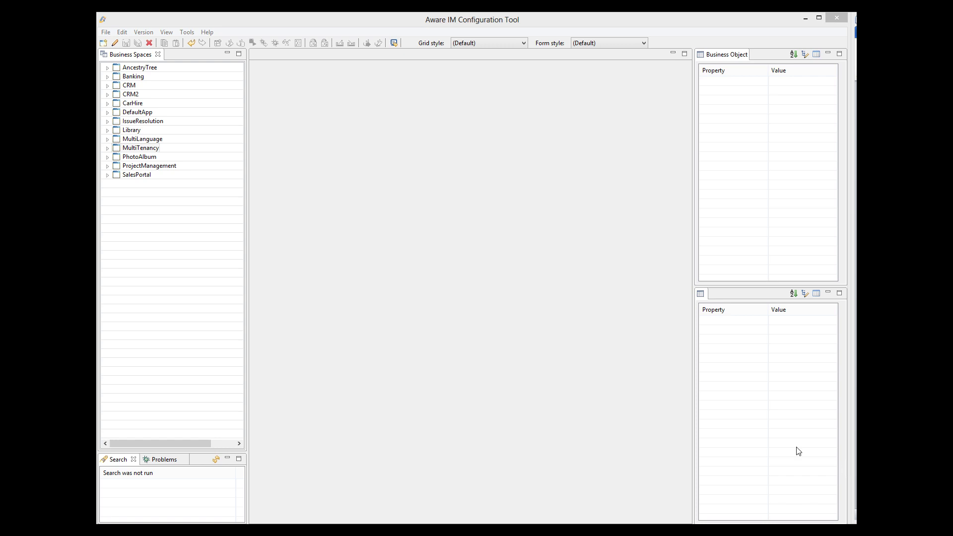
Expand version 1.1 of the MultiTenancy business space and review the attributes of the Company, RegularUser and CompanyUser objects.
left_click(107, 148)
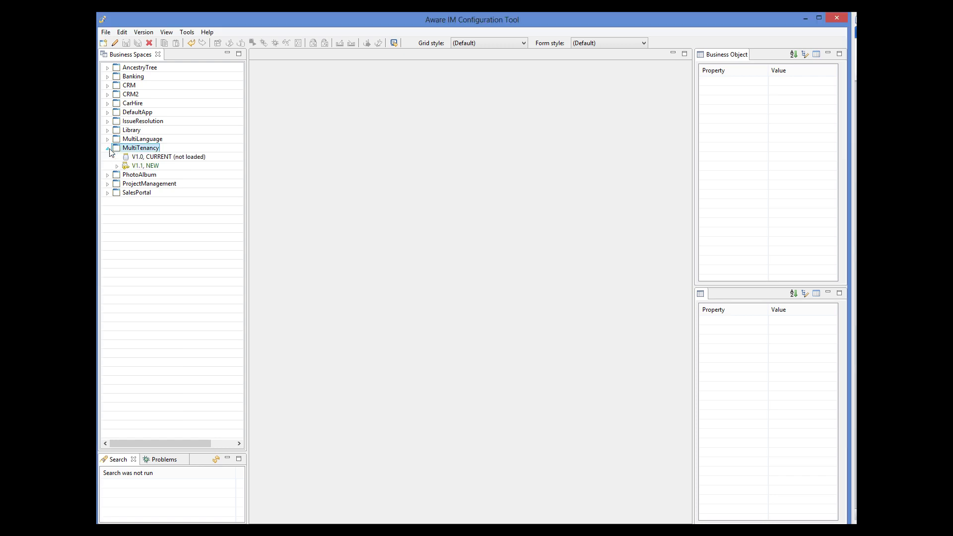
left_click(117, 166)
double_click(143, 184)
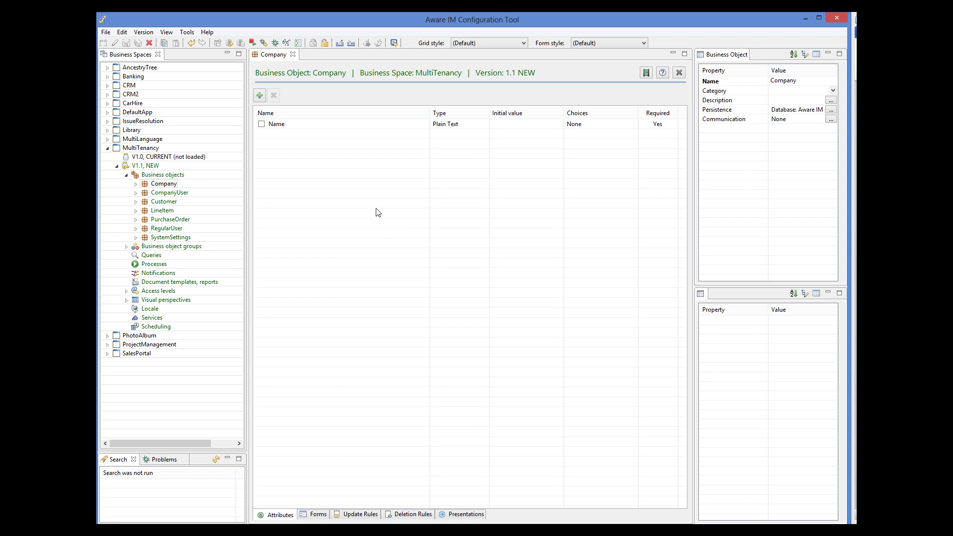
left_click(293, 55)
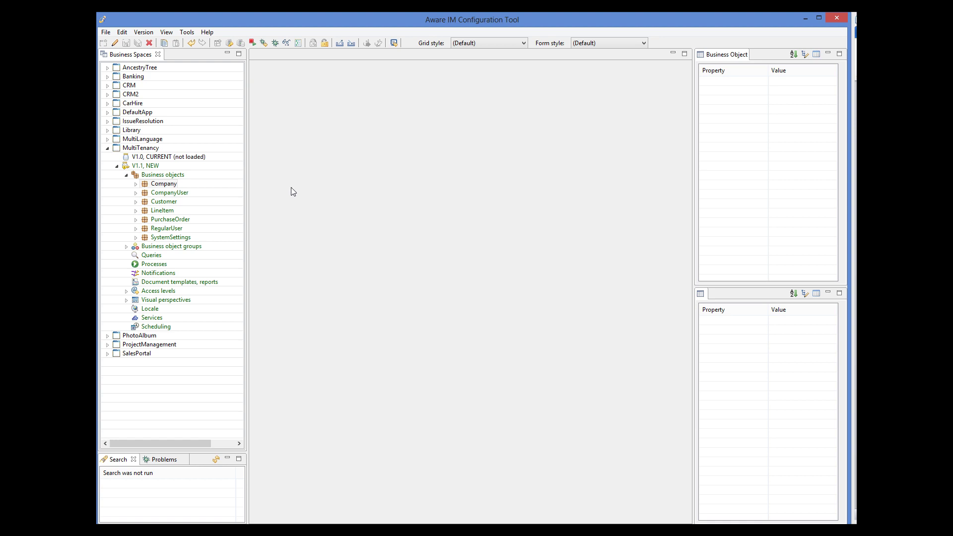
double_click(175, 230)
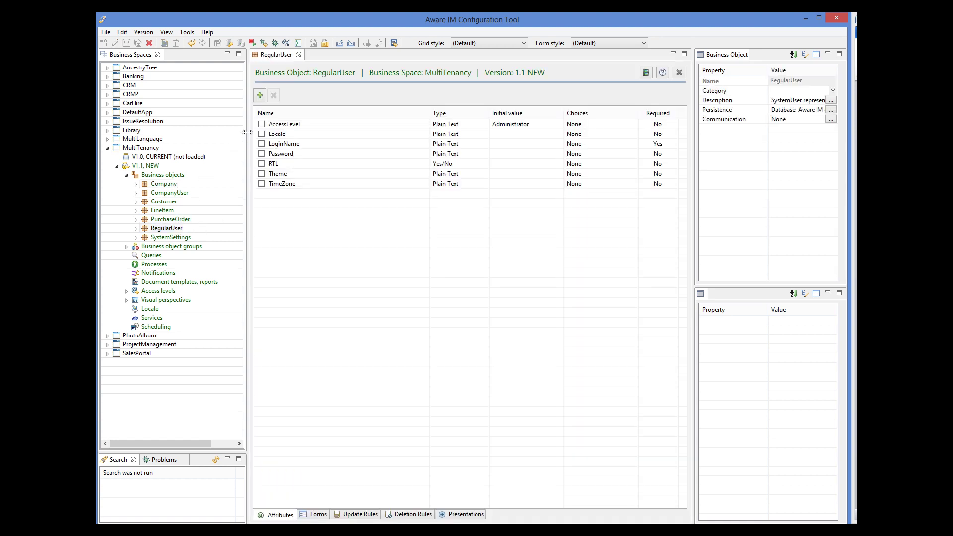
left_click(298, 55)
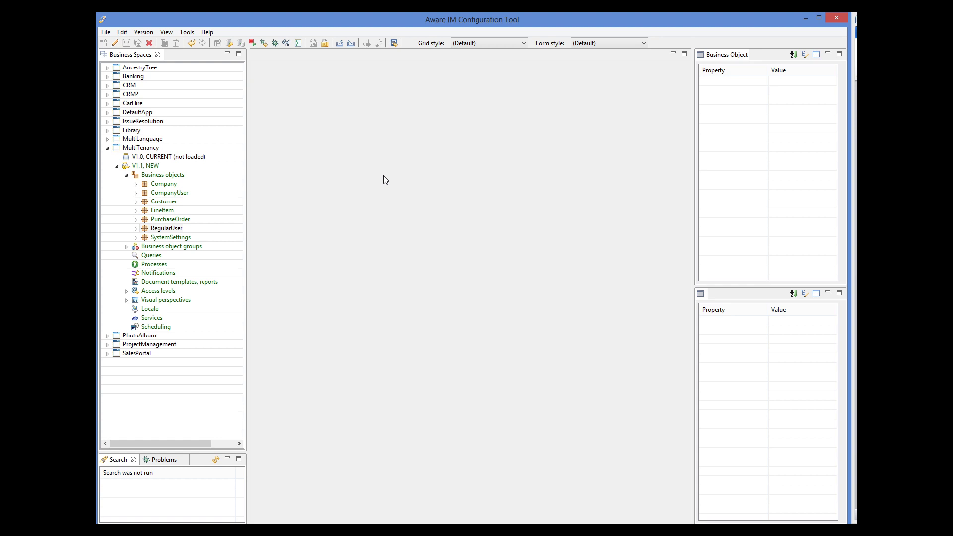
double_click(179, 194)
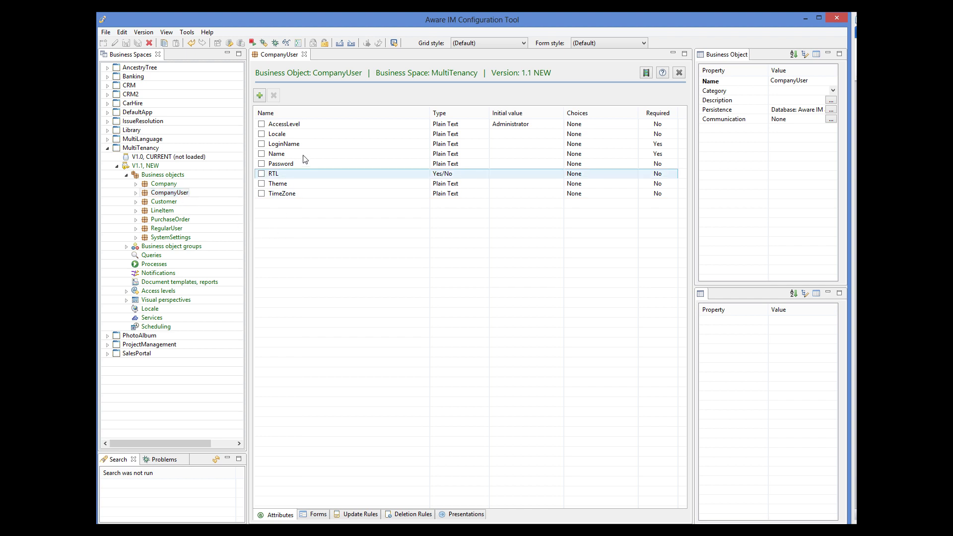
left_click(305, 55)
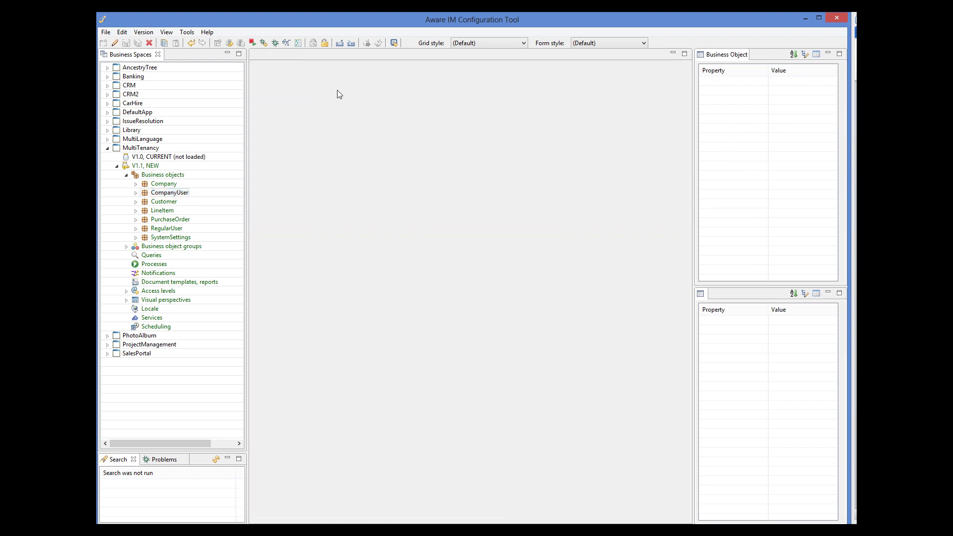
Review the attributes of the Customer, PurchaseOrder and LineItem objects, including PurchaseOrder's Customer and LineItems references, closing each object after viewing.
left_click(157, 203)
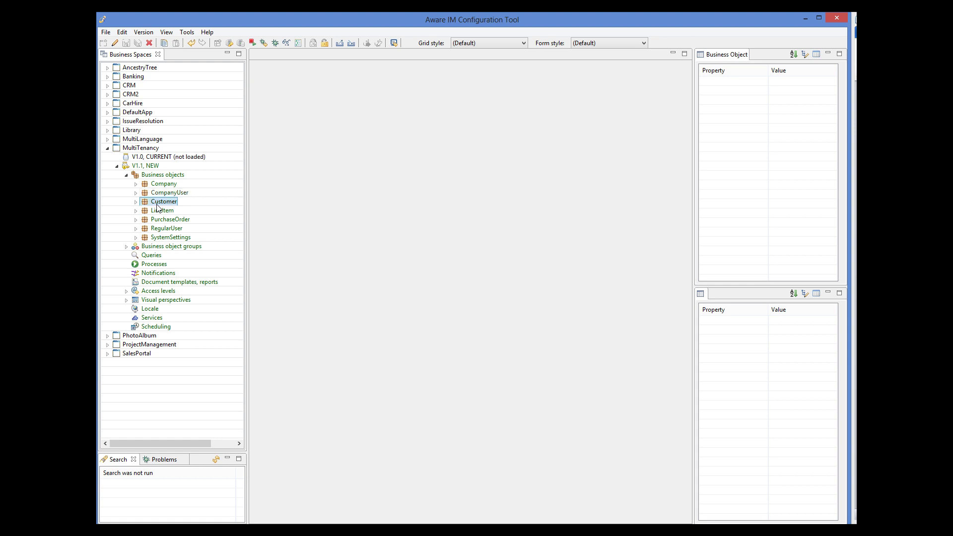
double_click(157, 203)
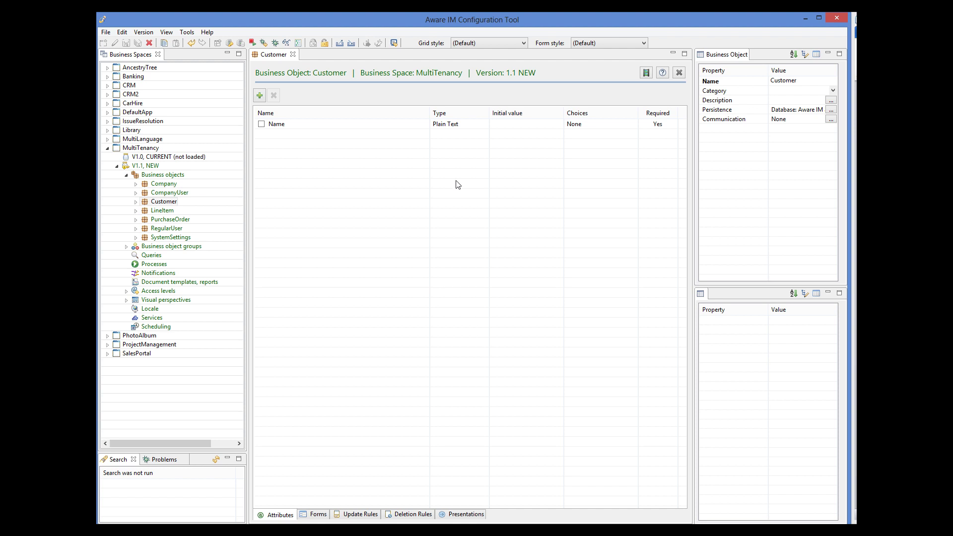
left_click(293, 54)
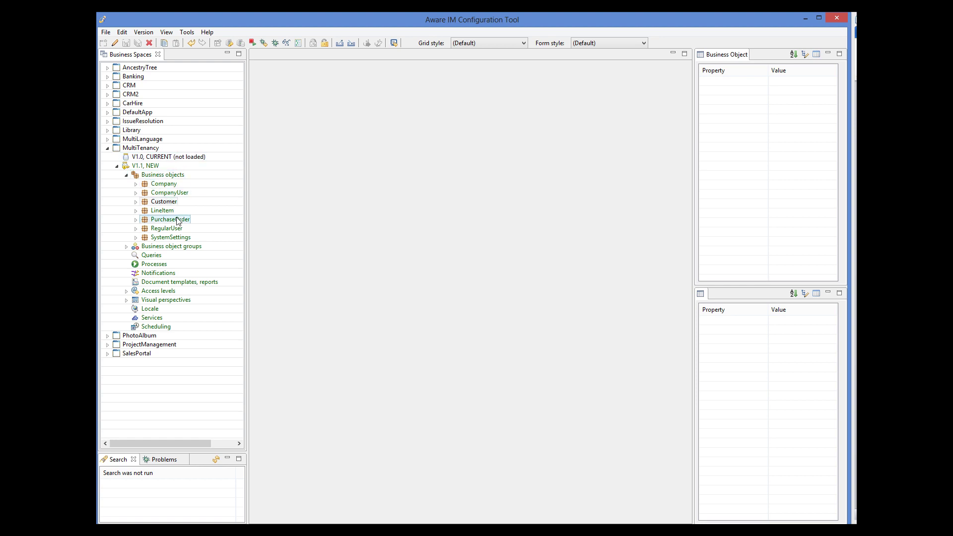
double_click(171, 220)
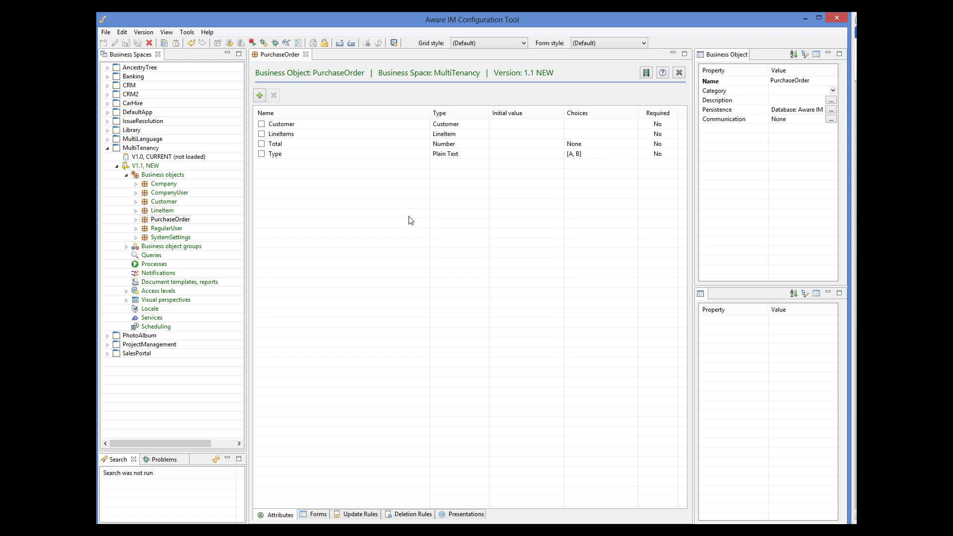
left_click(292, 126)
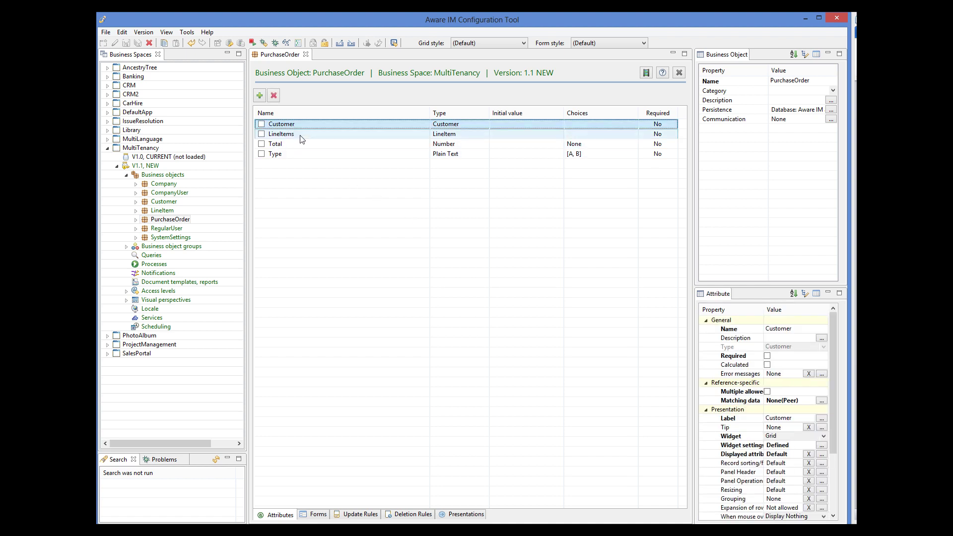
left_click(297, 135)
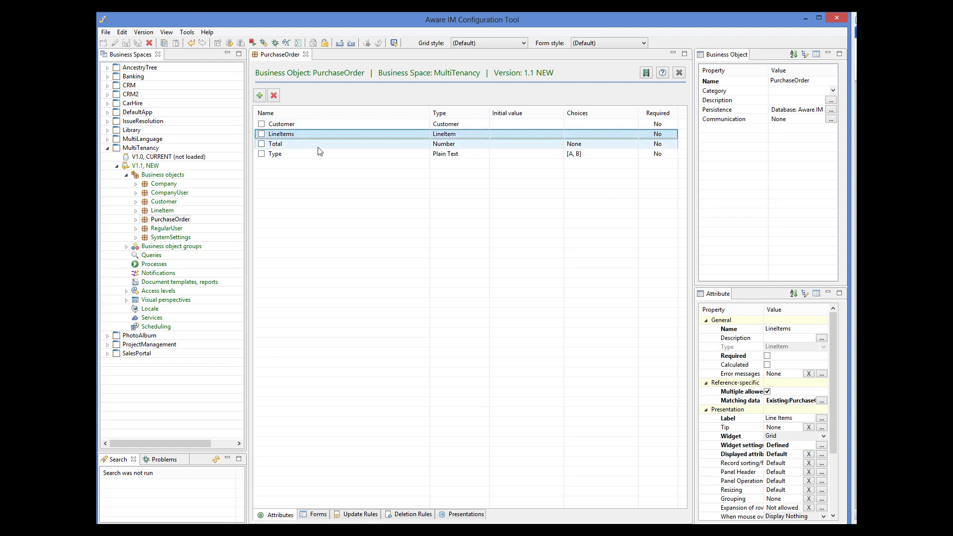
left_click(306, 54)
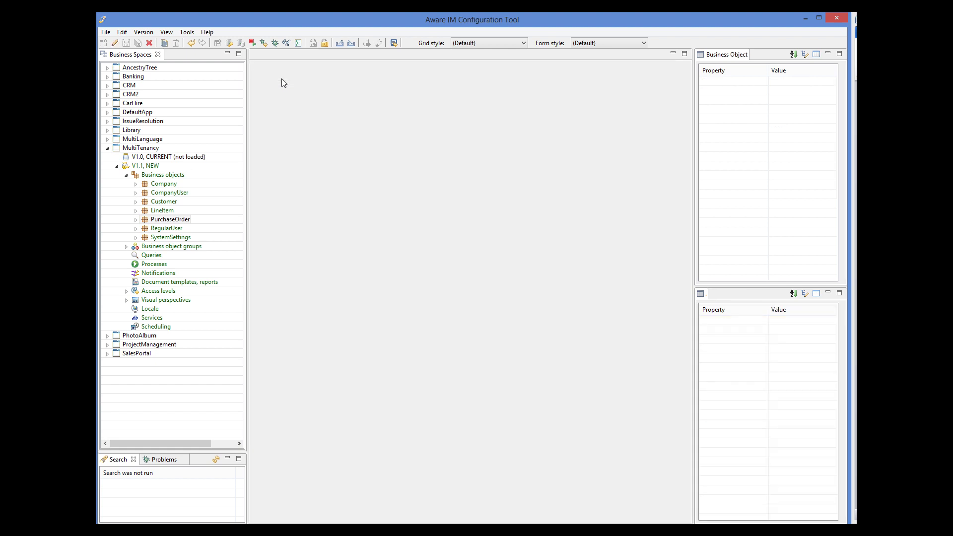
double_click(163, 210)
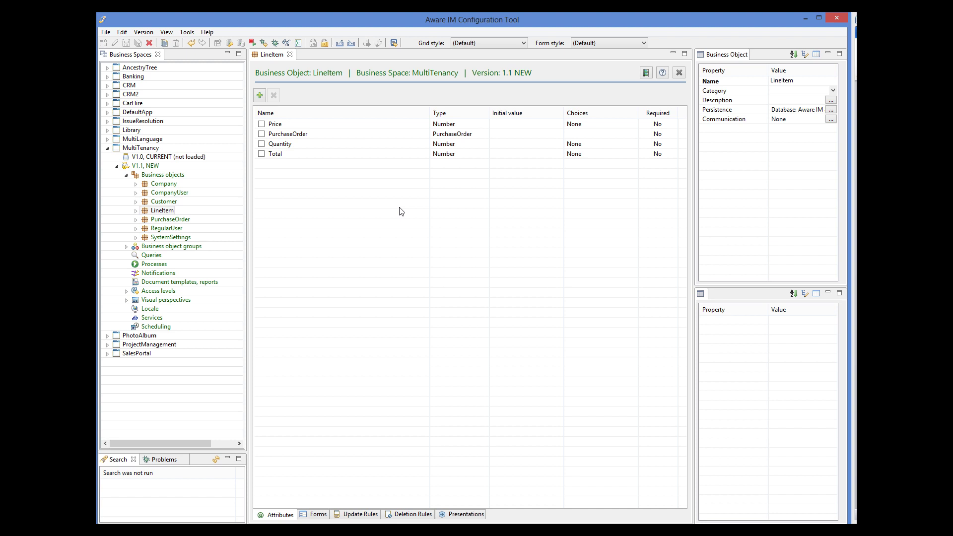
left_click(290, 54)
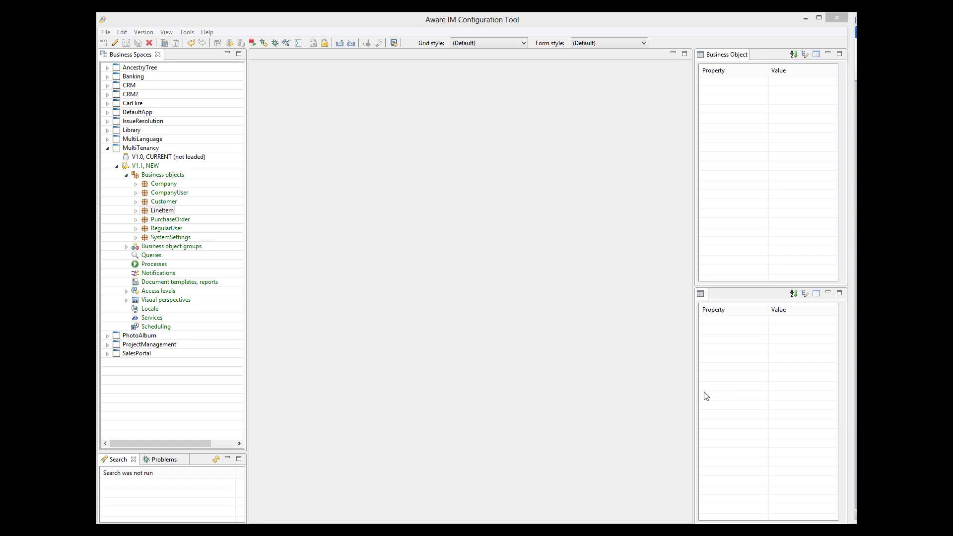
Add an attribute named Company of type Company to the CompanyUser business object and save it.
left_click(160, 196)
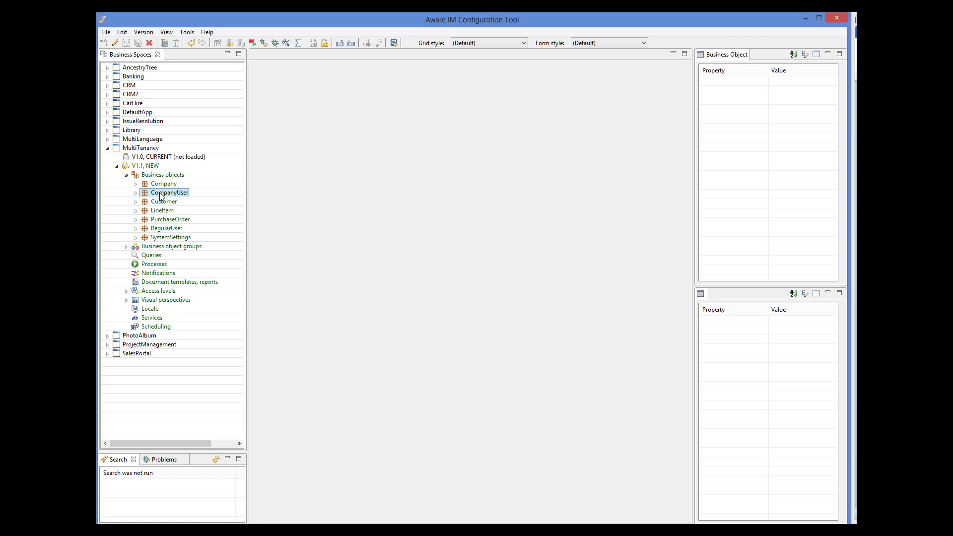
double_click(160, 196)
left_click(260, 95)
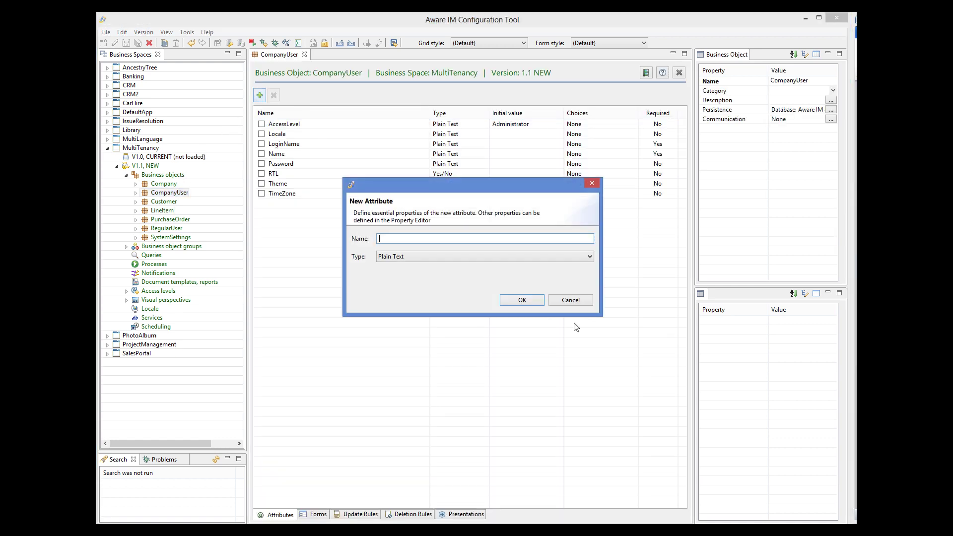
type("Company")
left_click(417, 257)
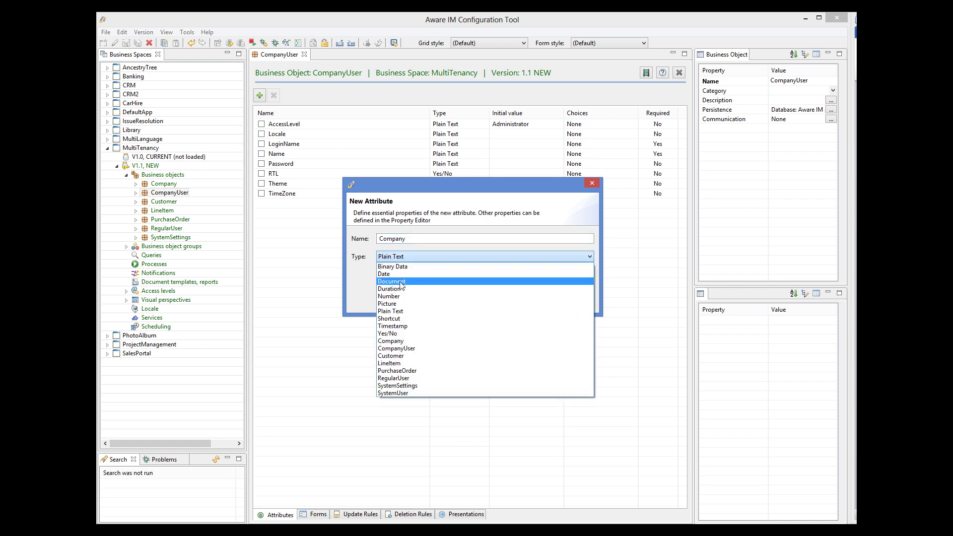
left_click(422, 343)
left_click(509, 304)
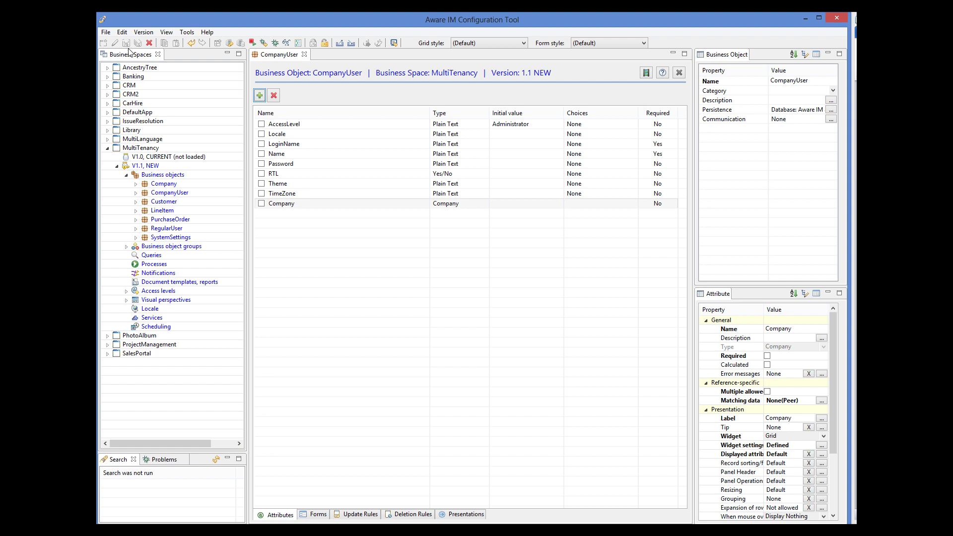
Add an attribute named Company of type Company to the Customer business object and save it.
double_click(164, 202)
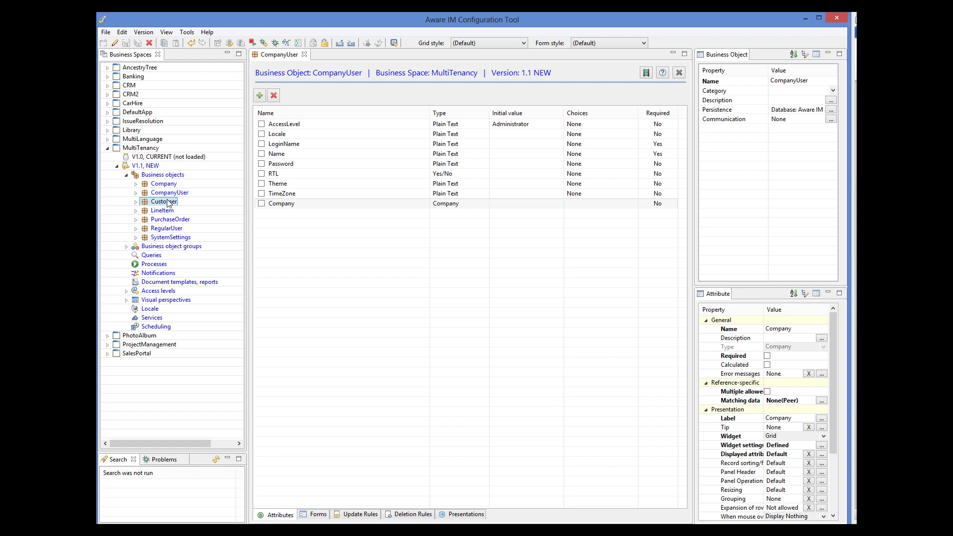
left_click(259, 96)
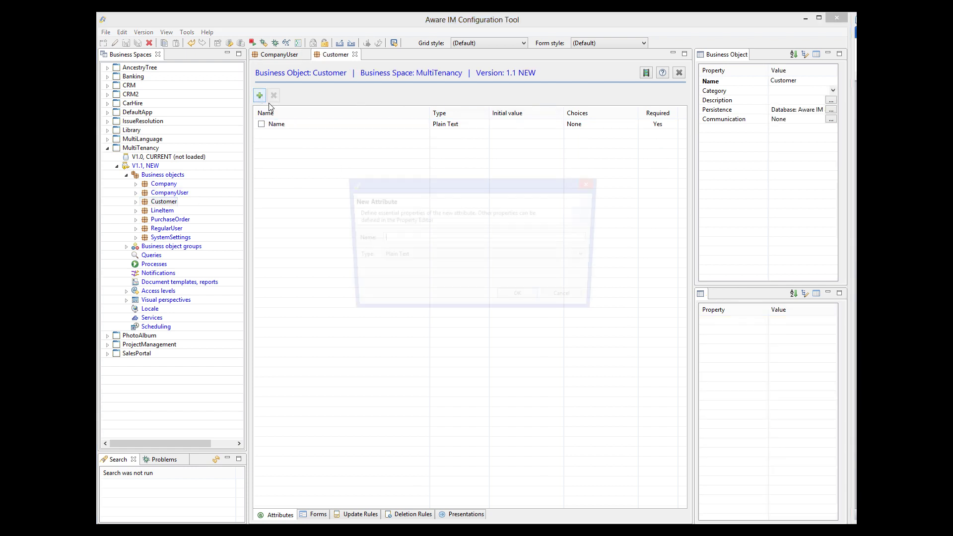
type("Company")
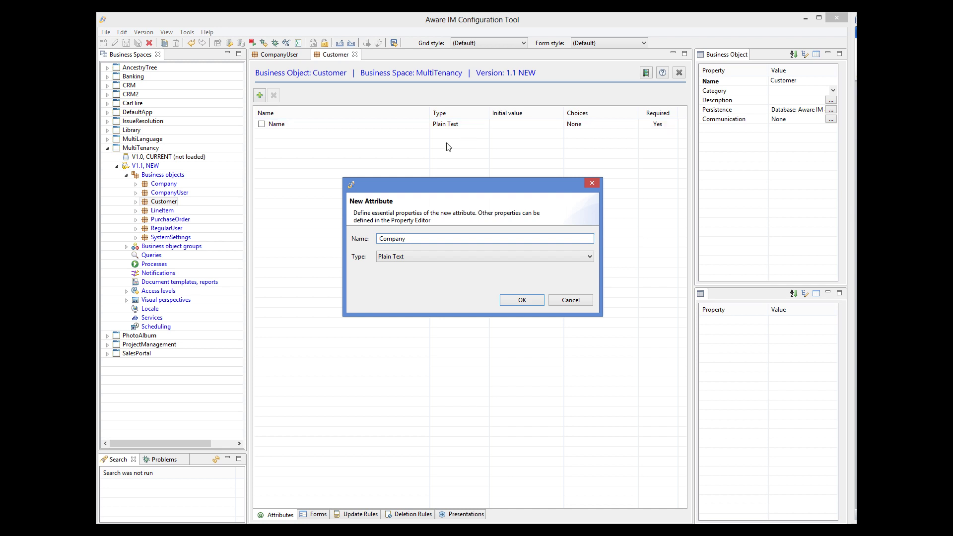
left_click(416, 256)
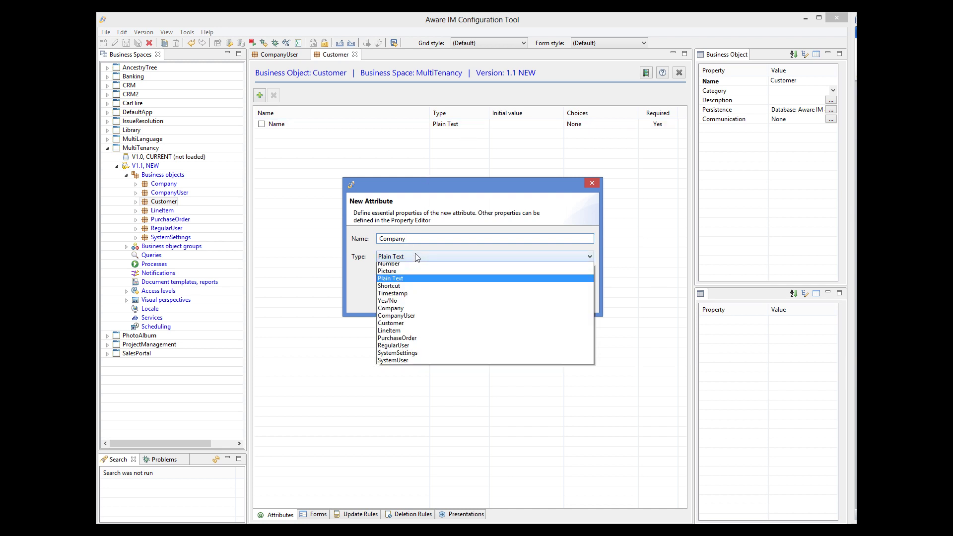
left_click(393, 341)
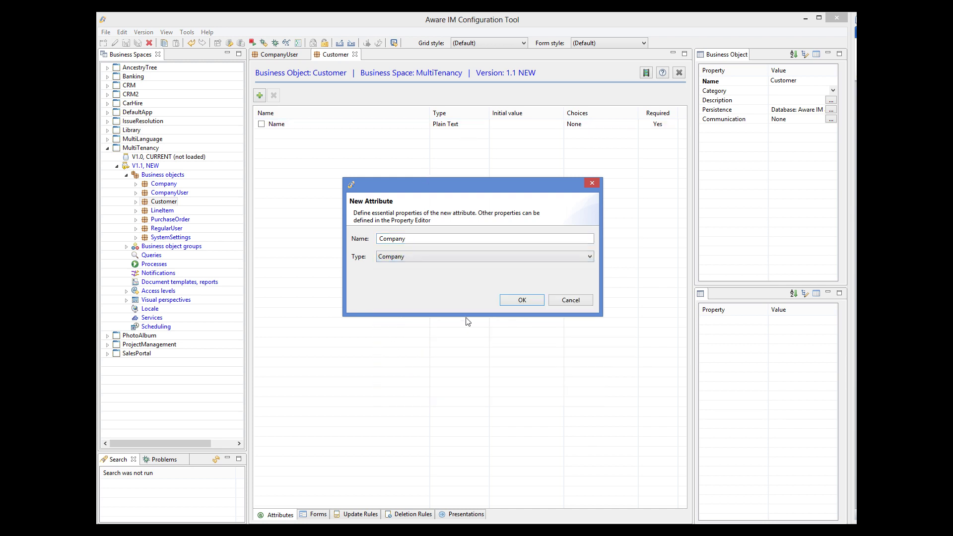
left_click(531, 300)
left_click(126, 43)
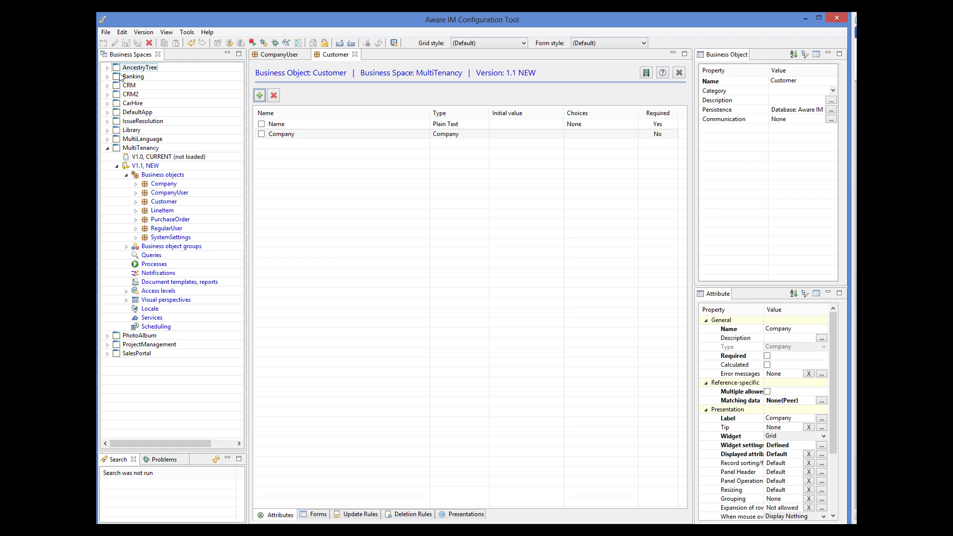
Open the PurchaseOrder business object and examine its Customer reference attribute.
double_click(163, 220)
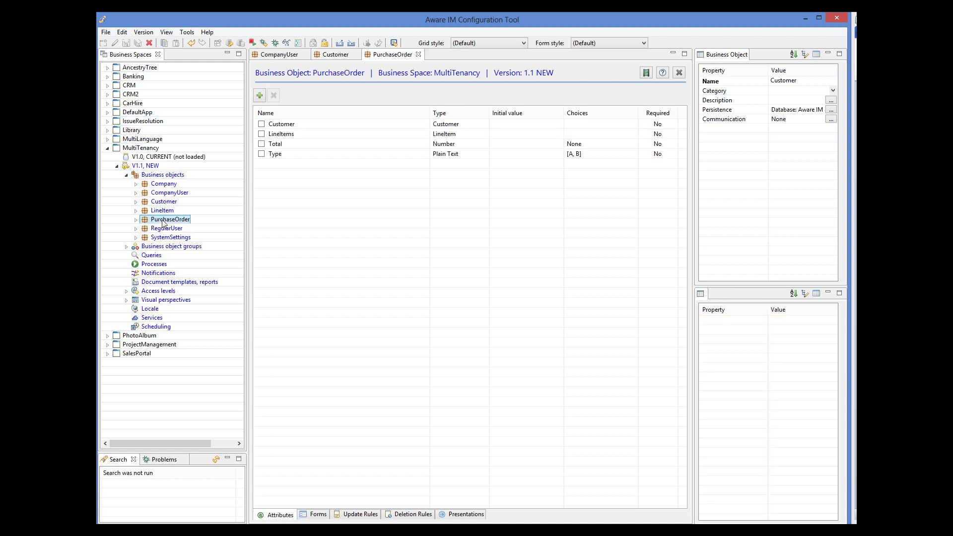
left_click(271, 125)
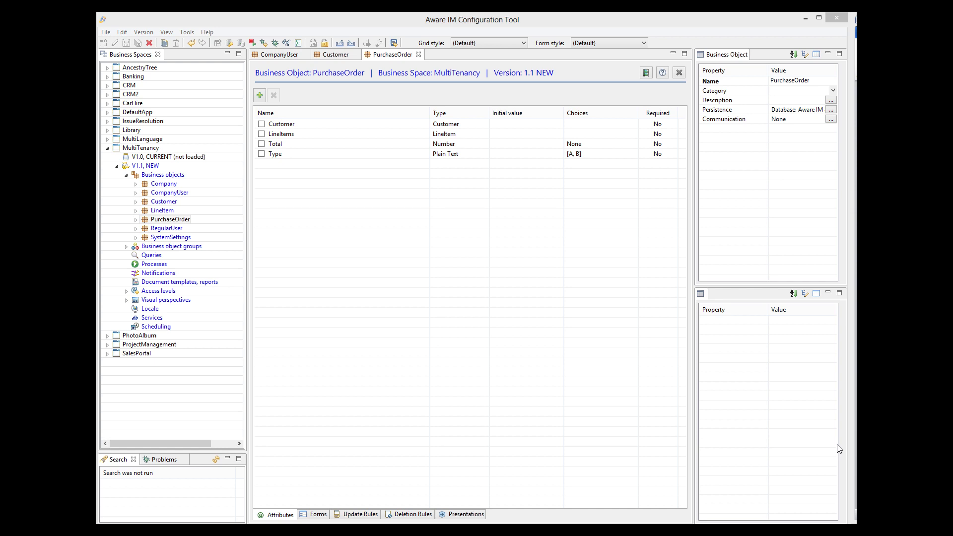
Add and save a Customer update rule "Set tenant": IF Customer.Company is UNDEFINED THEN Customer.Company = LoggedInCompanyUser.Company.
left_click(341, 54)
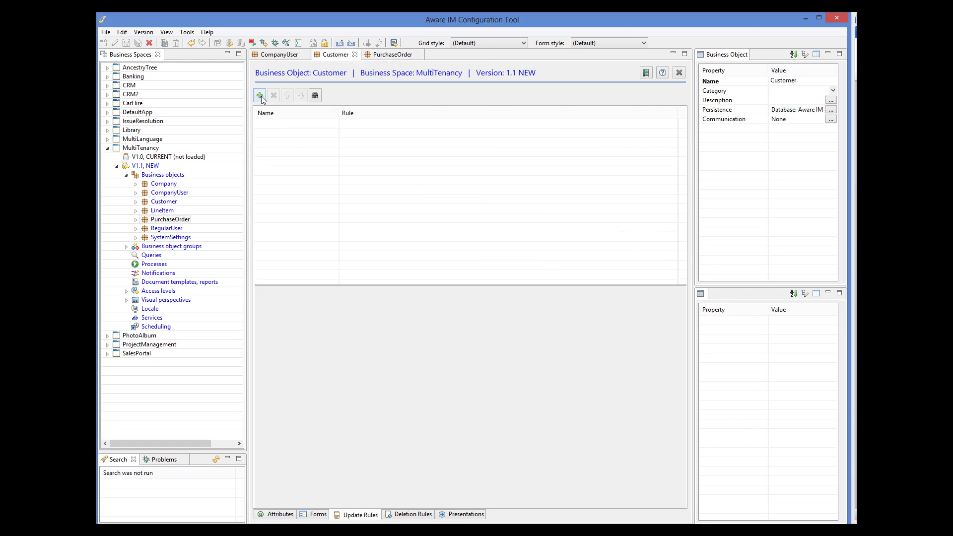
left_click(260, 95)
type("Set te")
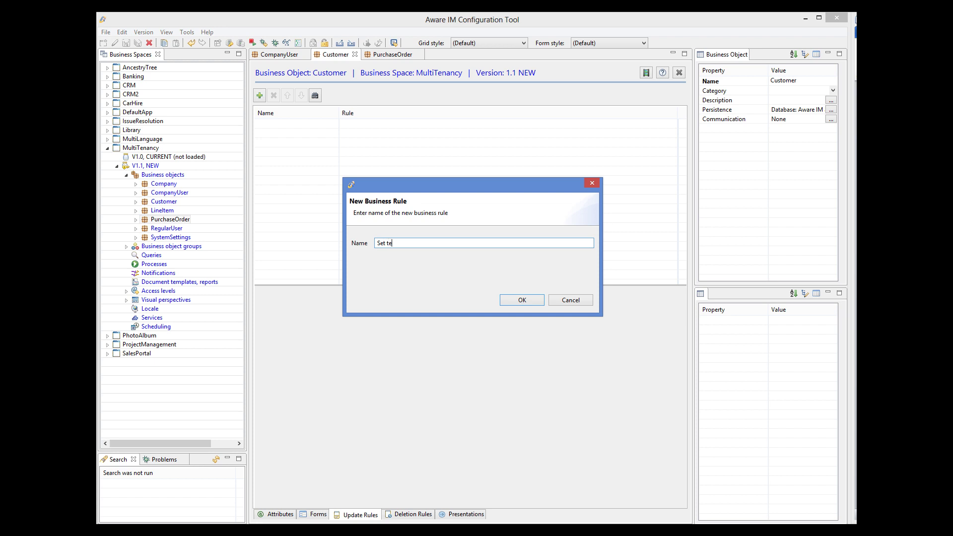
type("nant")
left_click(523, 301)
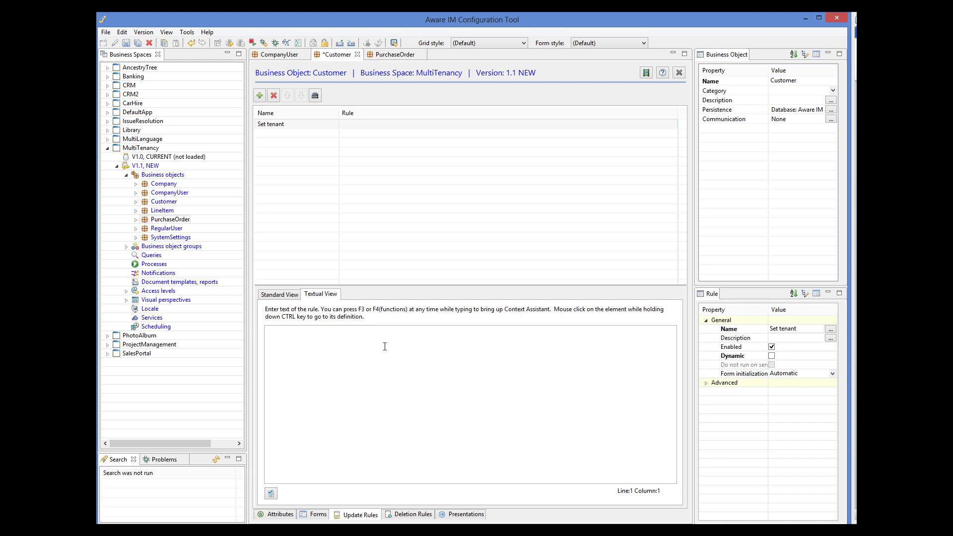
type("IF Customer.Company is UNDEFINED THEN    Customer.Company = LoggedInCompanyUser.Company")
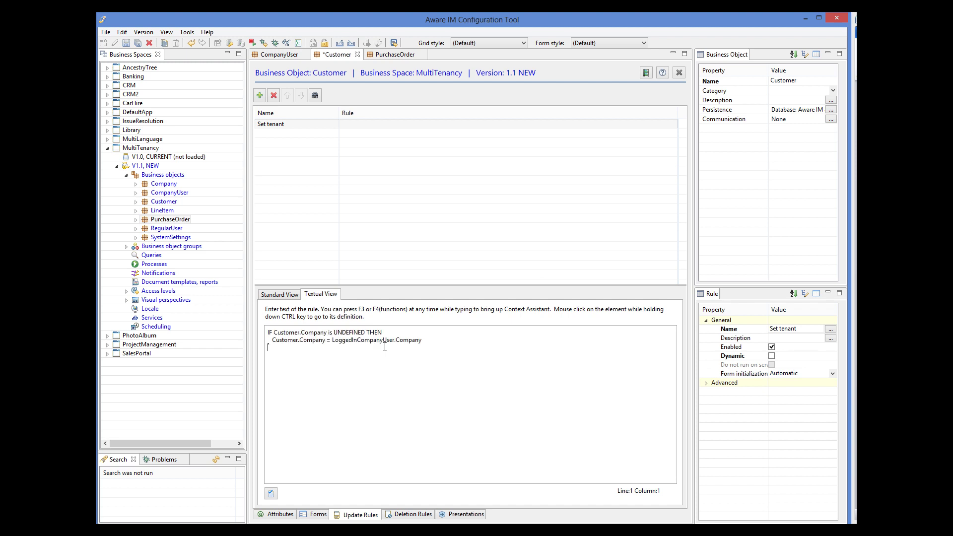
left_click(270, 493)
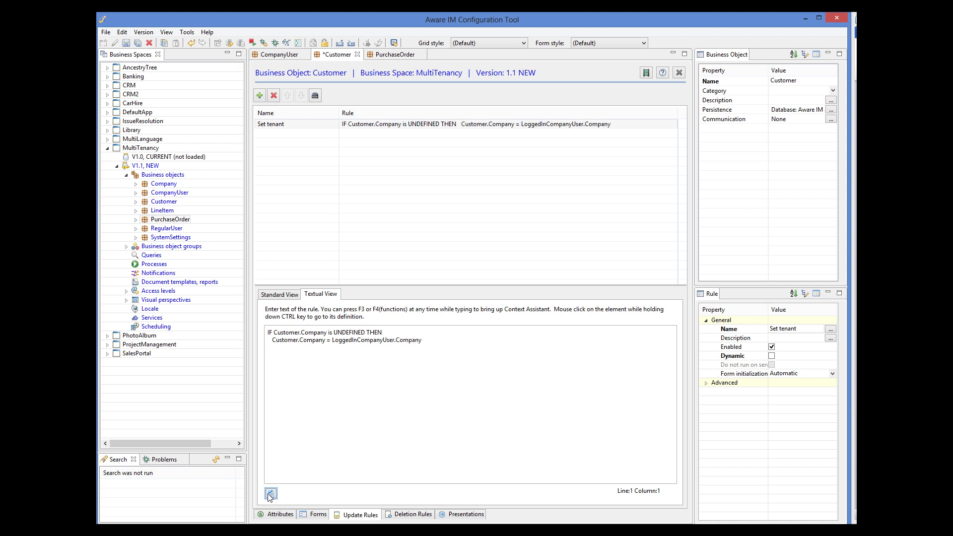
left_click(127, 43)
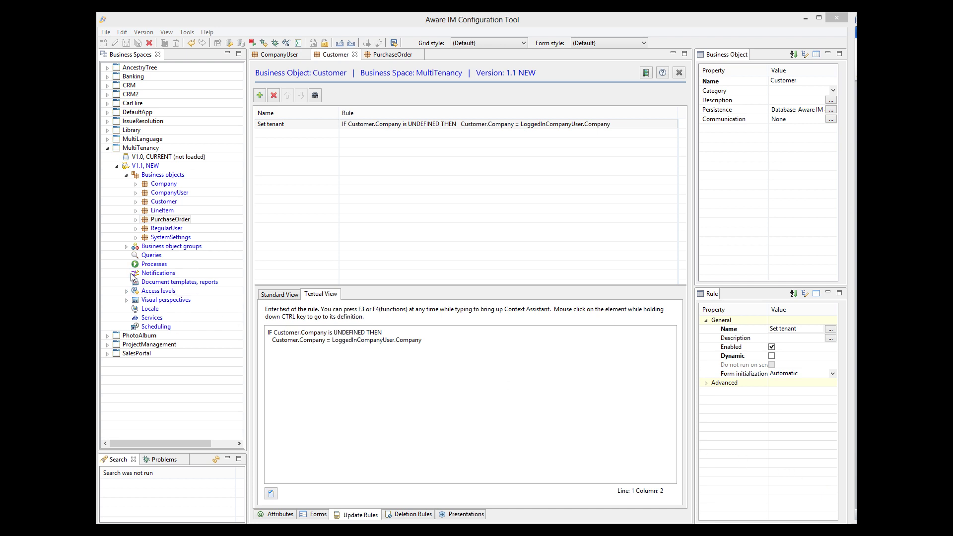
Create an access level named Tenant in the MultiTenancy business space and save it.
left_click(126, 291)
right_click(153, 292)
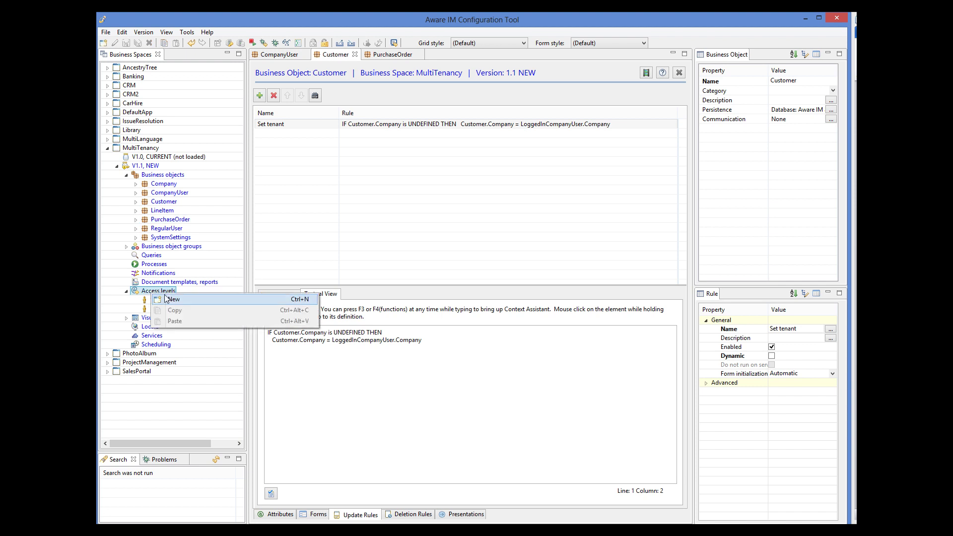
left_click(165, 298)
left_click(786, 82)
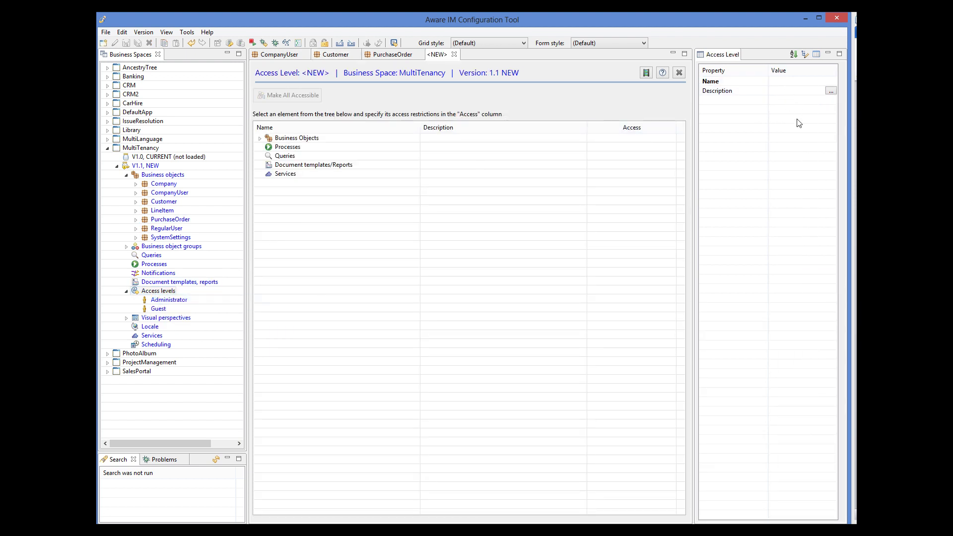
type("Tenant")
left_click(127, 43)
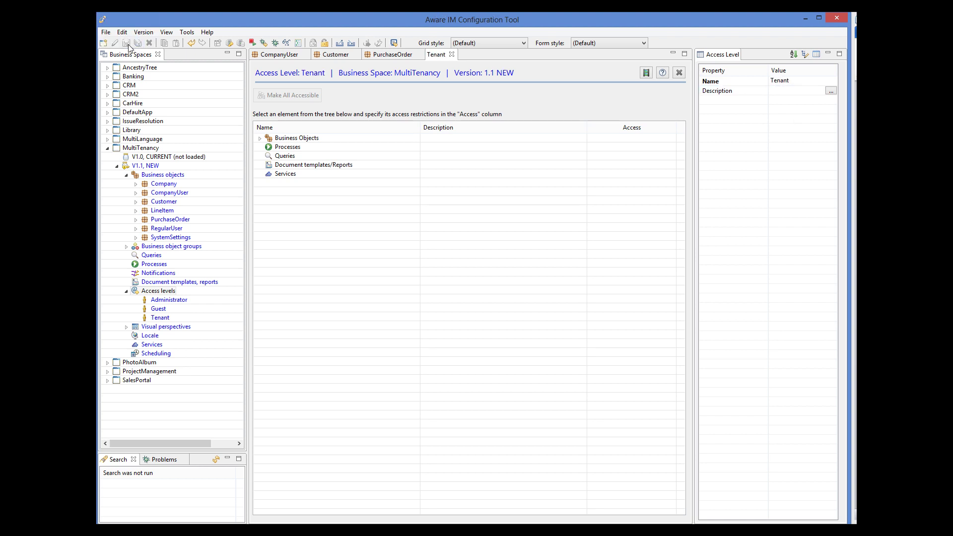
Set the initial value of CompanyUser's AccessLevel attribute to Tenant and save, without applying this or further changes to any other business objects.
left_click(286, 57)
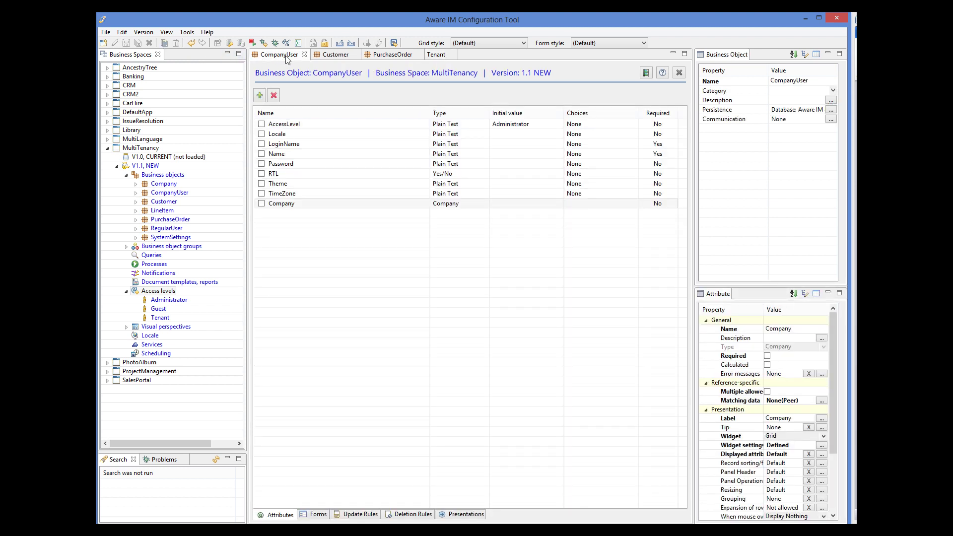
left_click(288, 124)
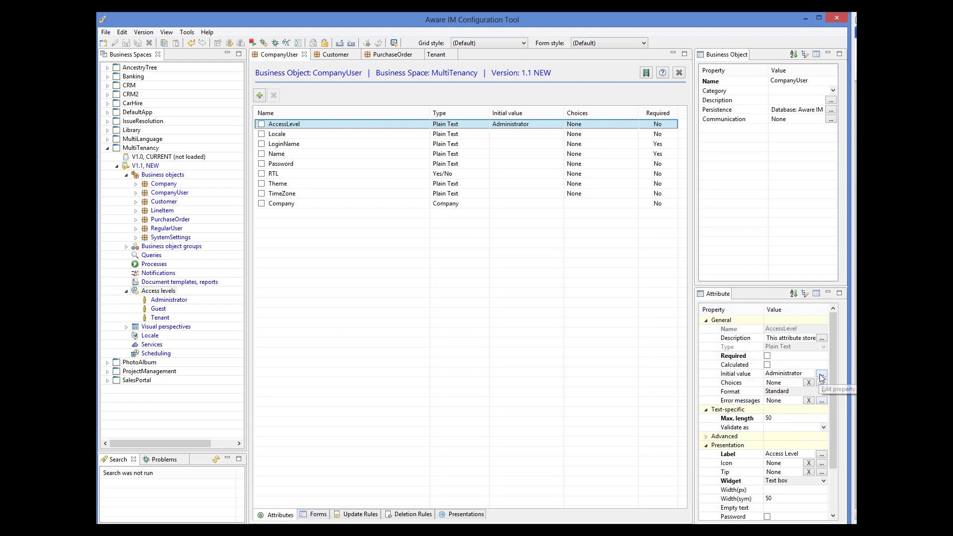
left_click(754, 374)
type("Tenant")
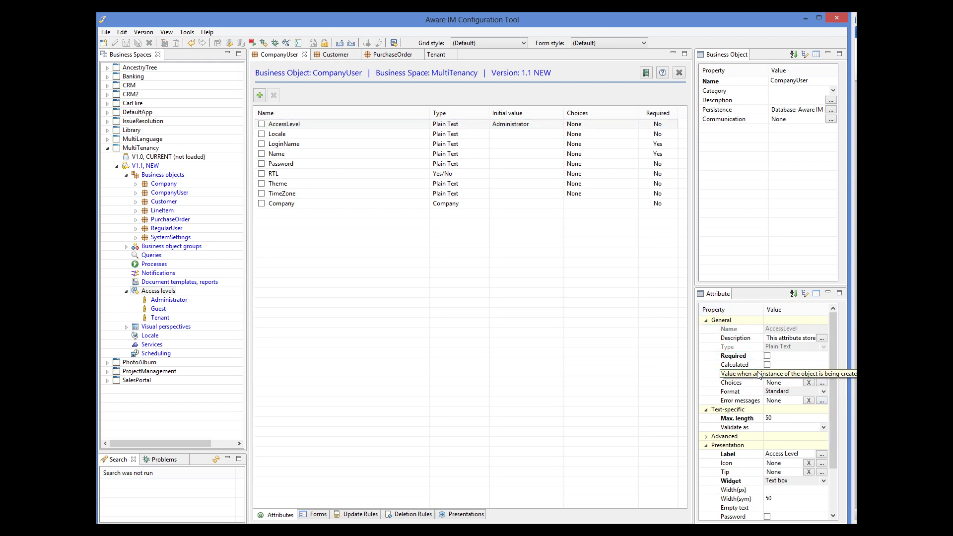
key("Return")
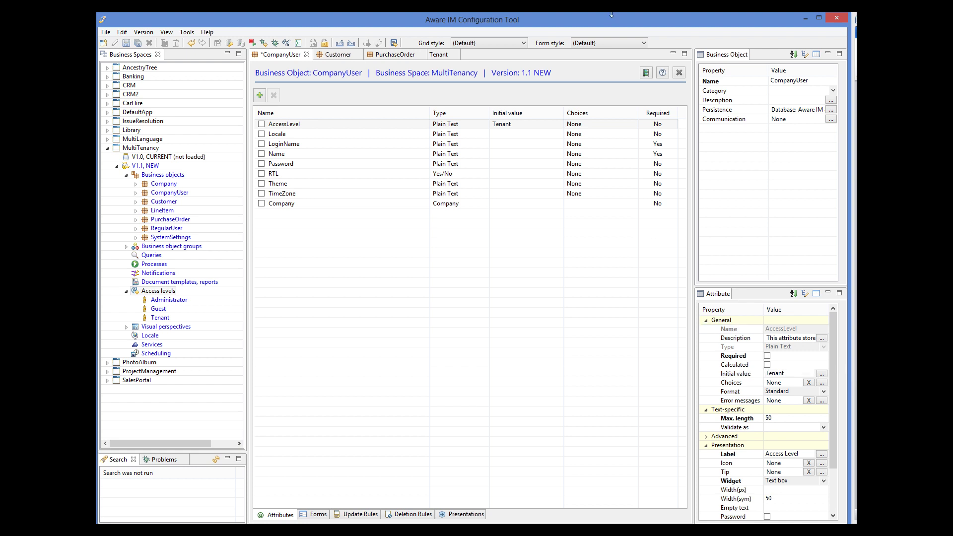
left_click(126, 43)
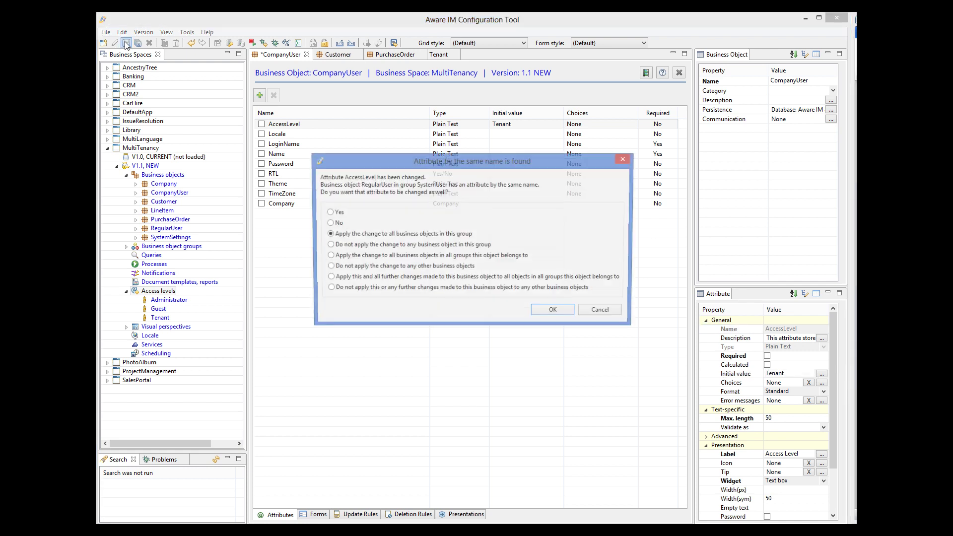
left_click(349, 290)
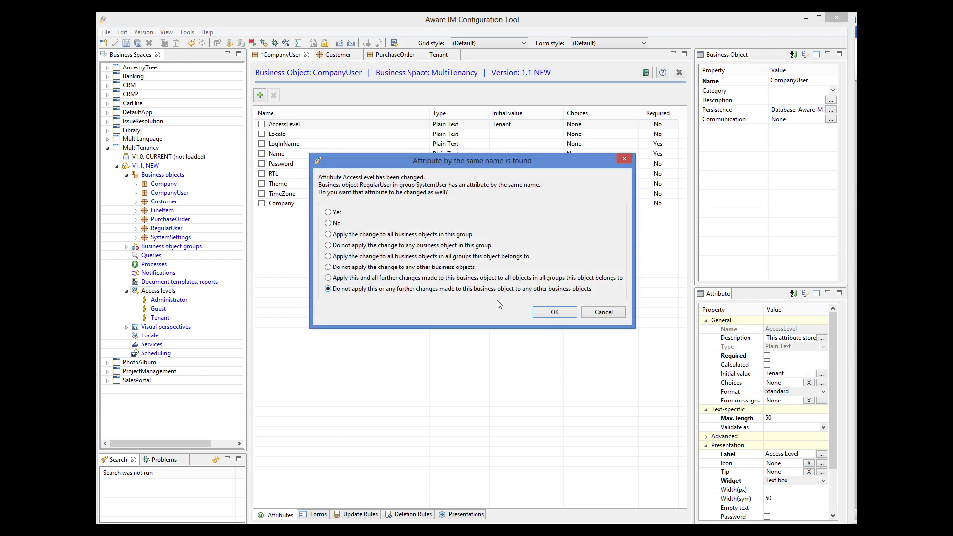
left_click(549, 312)
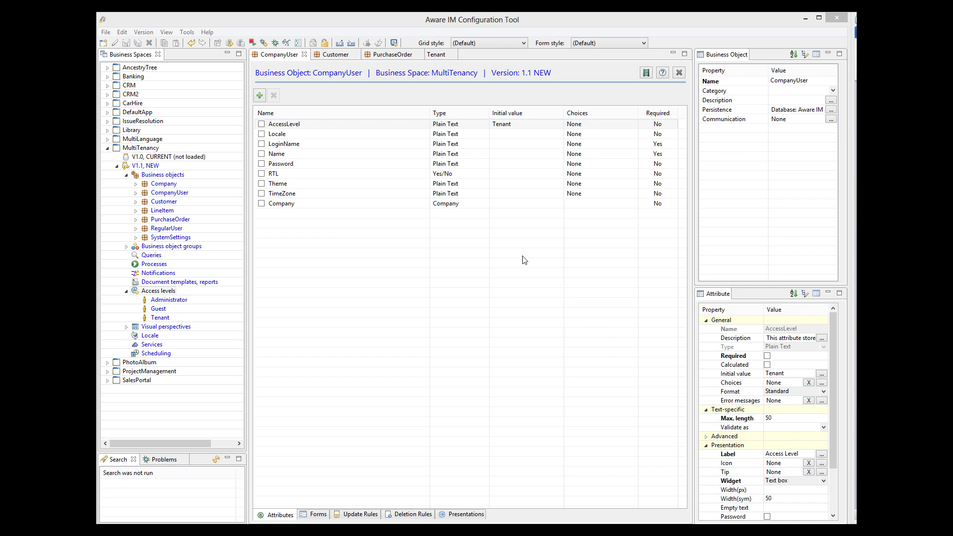
Add and save a Customer update rule "Protection": IF LoggedInCompanyUser.Company <> Customer.Company THEN READ PROTECT Customer FROM Tenant.
left_click(328, 56)
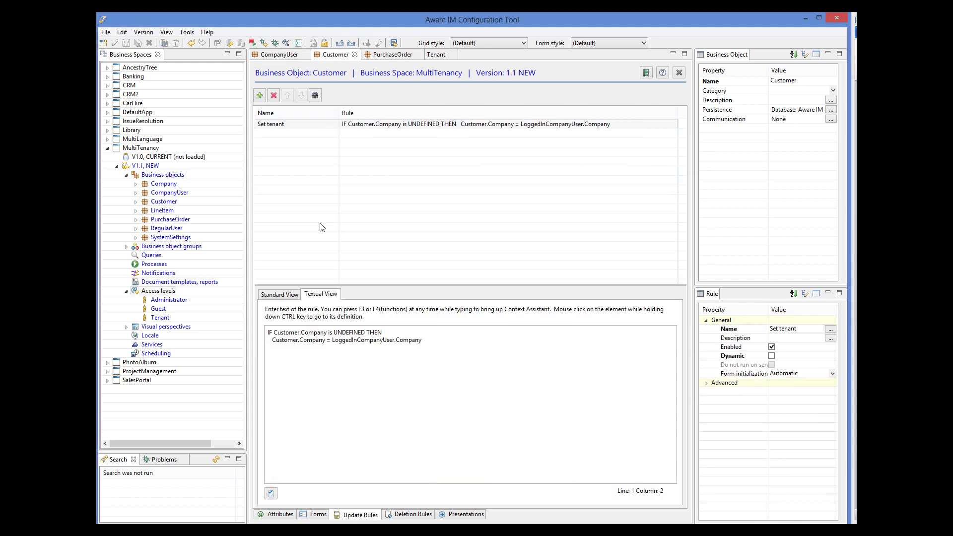
left_click(260, 95)
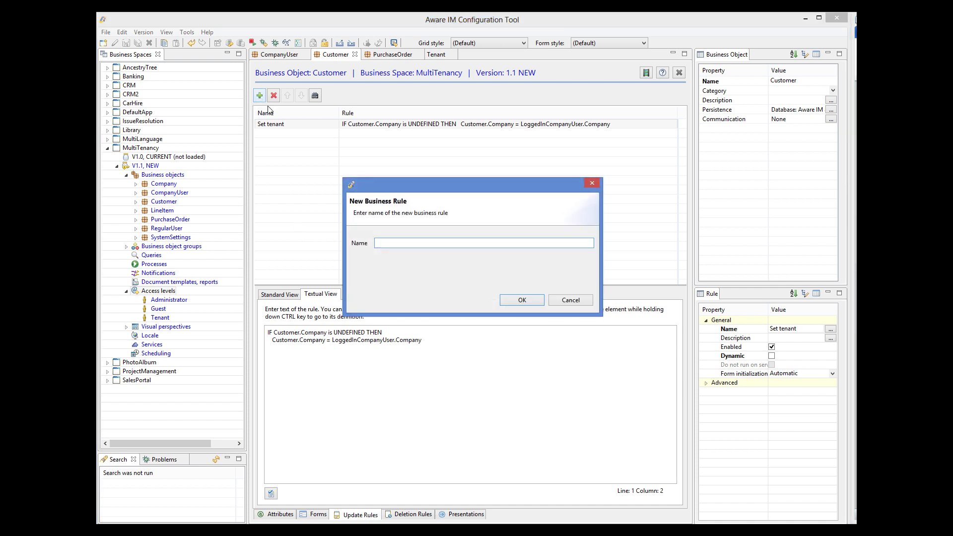
type("Protection")
left_click(534, 302)
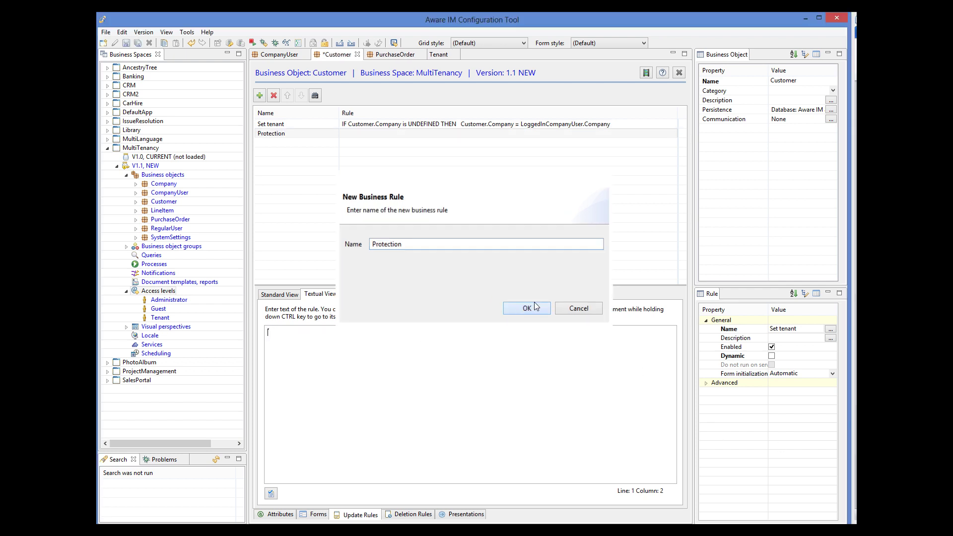
type("IF LoggedInCompanyUser.Company <> Customer.Company THEN  READ PROTECT Customer FROM Tenant")
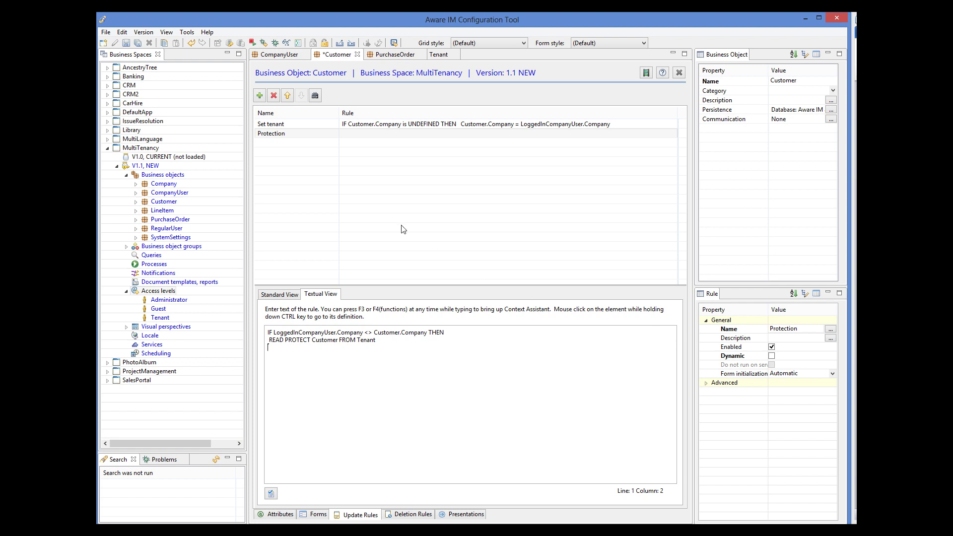
left_click(127, 44)
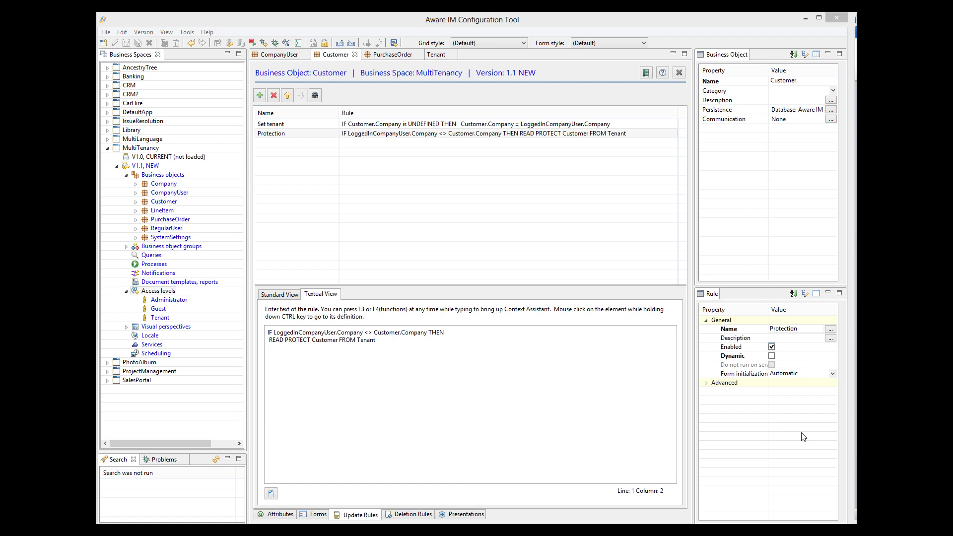
Add and save a PurchaseOrder update rule "Protection": IF LoggedInCompanyUser.Company <> PurchaseOrder.Customer.Company THEN READ PROTECT PurchaseOrder FROM Tenant.
left_click(392, 55)
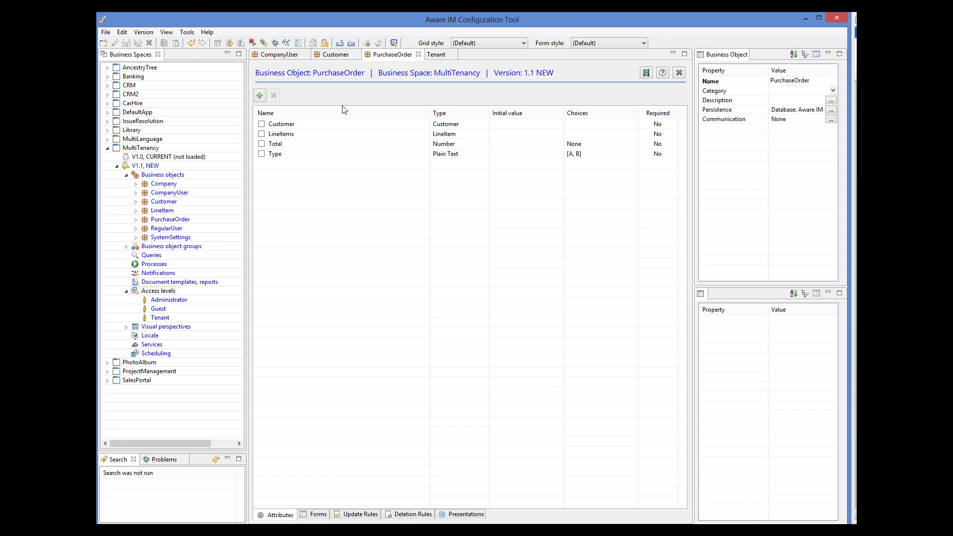
left_click(356, 514)
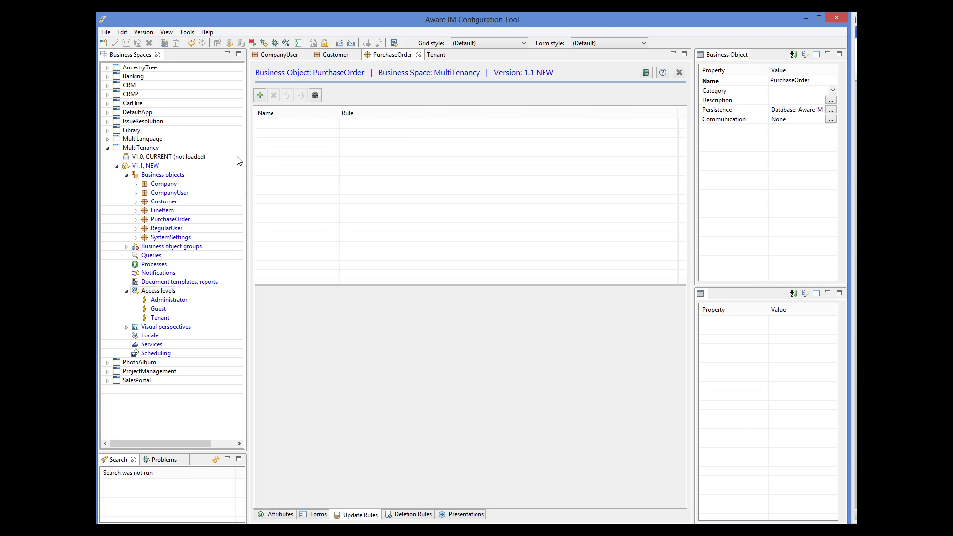
left_click(258, 95)
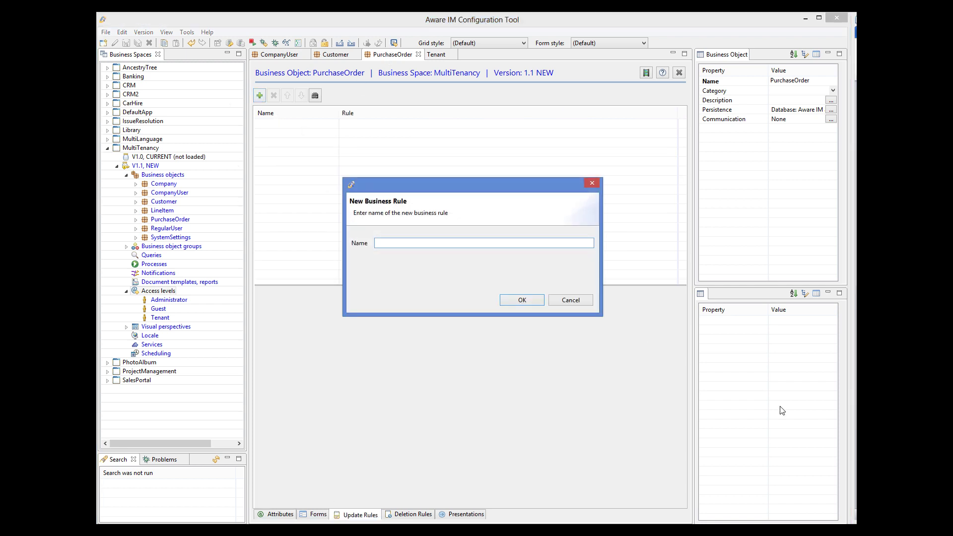
type("Protection")
left_click(523, 300)
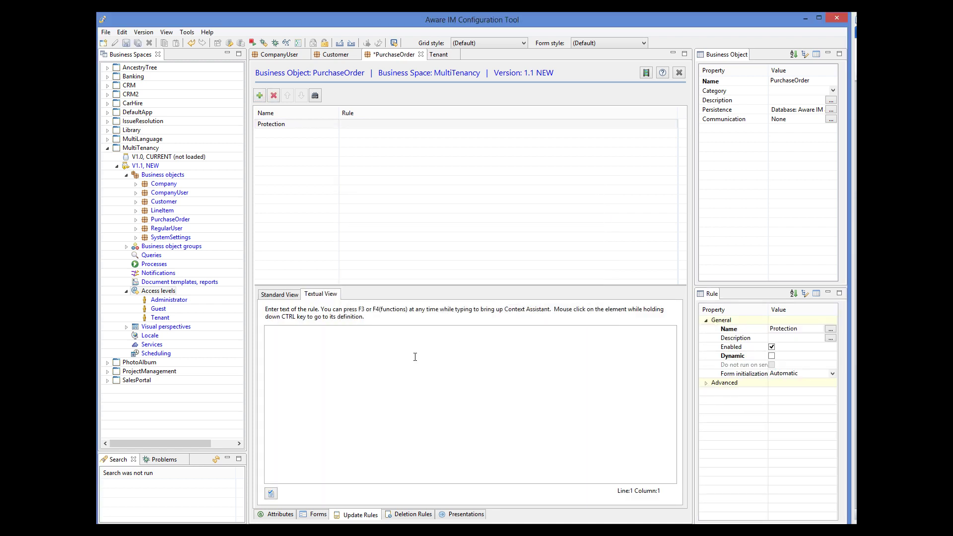
type("IF LoggedInCompanyUser.Company <> PurchaseOrder.Customer.Company THEN  READ PROTECT PurchaseOrder FROM Tenant")
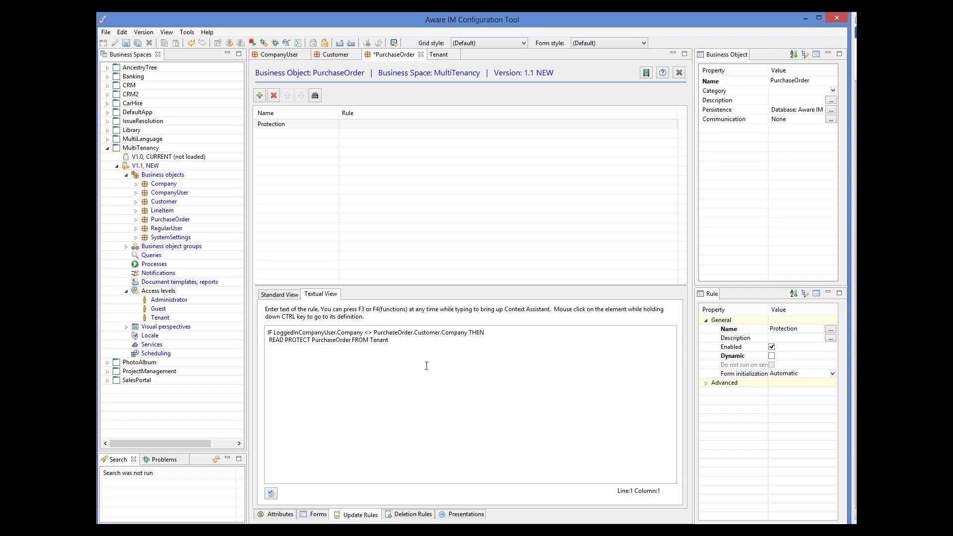
left_click(126, 43)
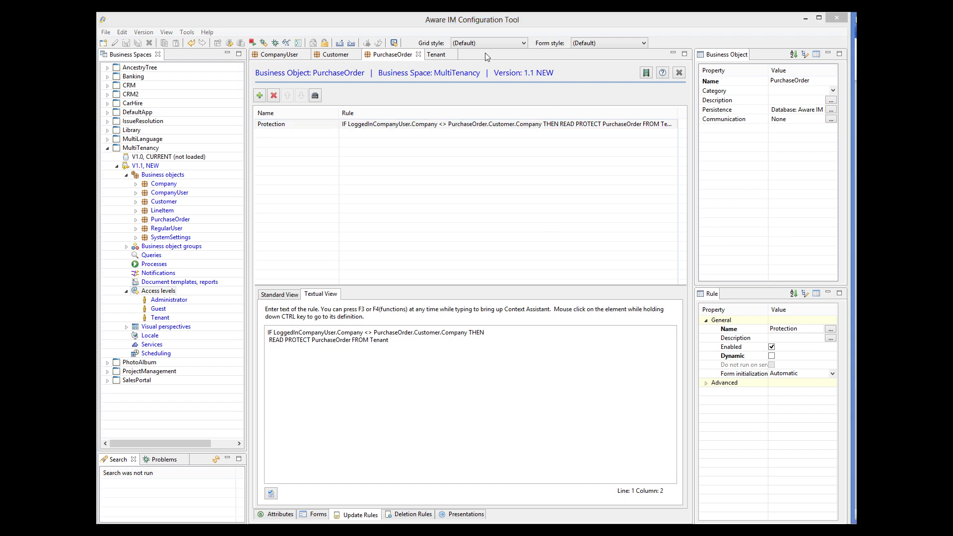
Add and save a CompanyUser update rule "Protection": IF LoggedInCompanyUser.Company <> CompanyUser.Company THEN READ PROTECT CompanyUser FROM Tenant.
left_click(294, 57)
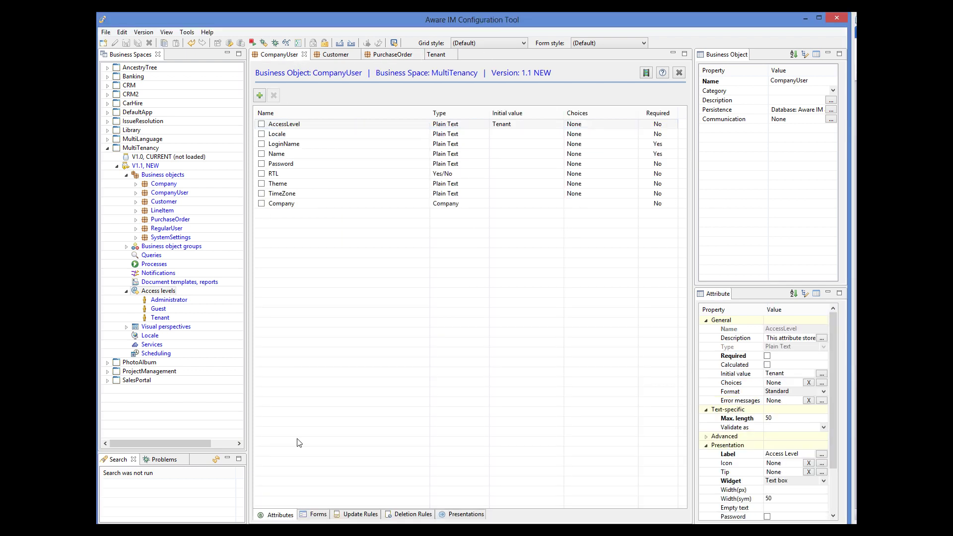
left_click(357, 515)
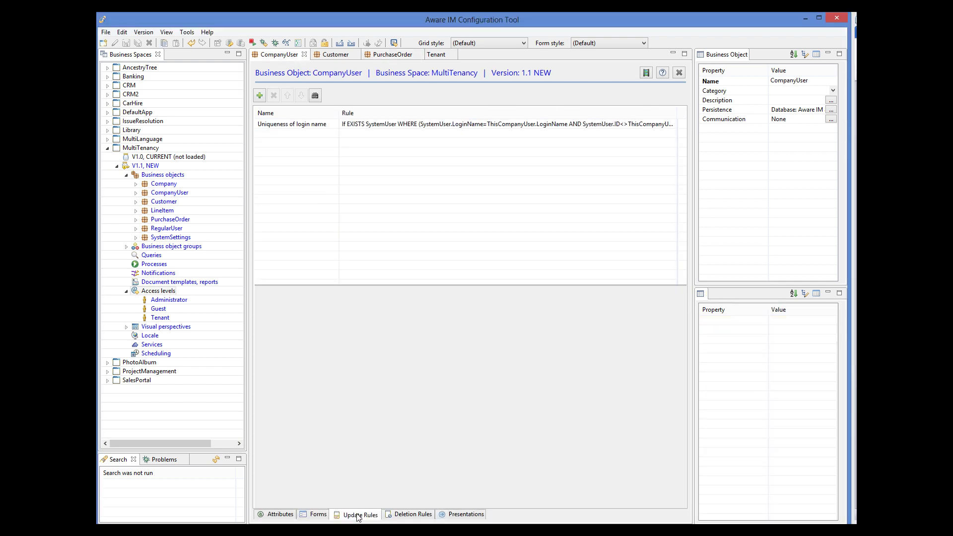
left_click(259, 96)
type("Protection")
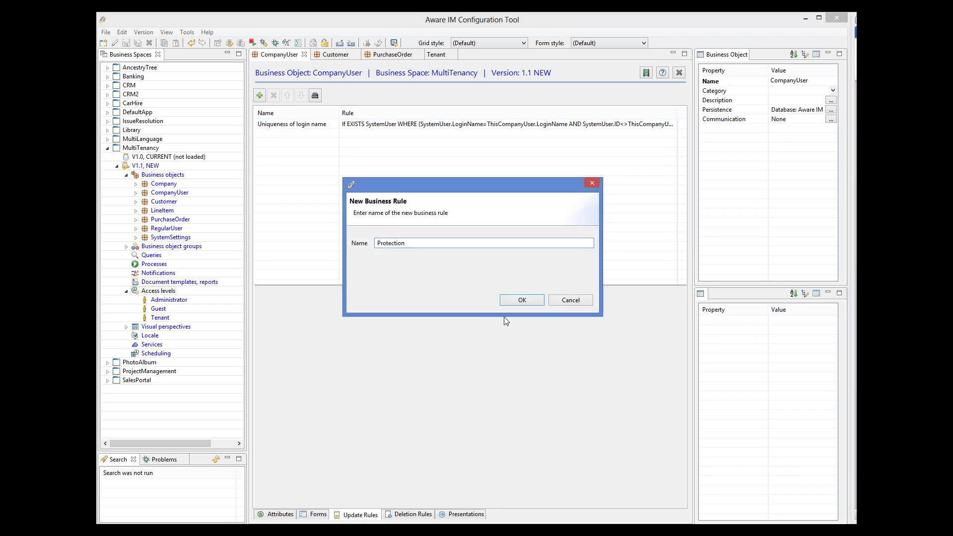
left_click(509, 302)
left_click(439, 356)
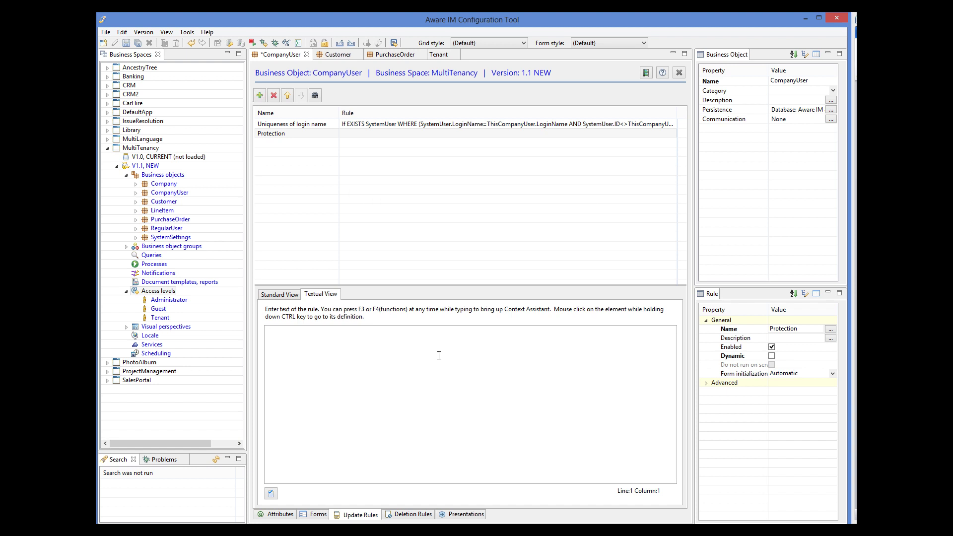
type("IF LoggedInCompanyUser.Company <> CompanyUser.Company THEN  READ PROTECT CompanyUser FROM Tenant")
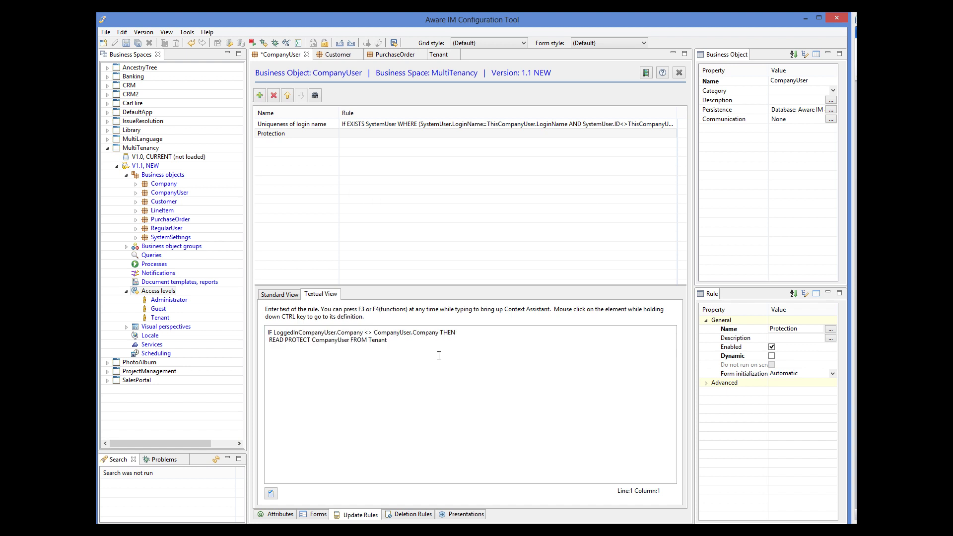
left_click(271, 493)
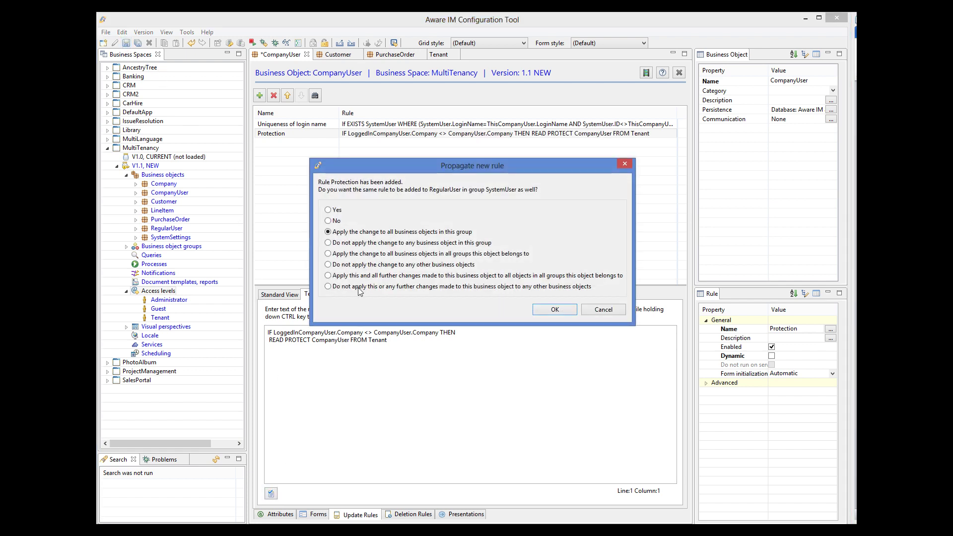
left_click(556, 309)
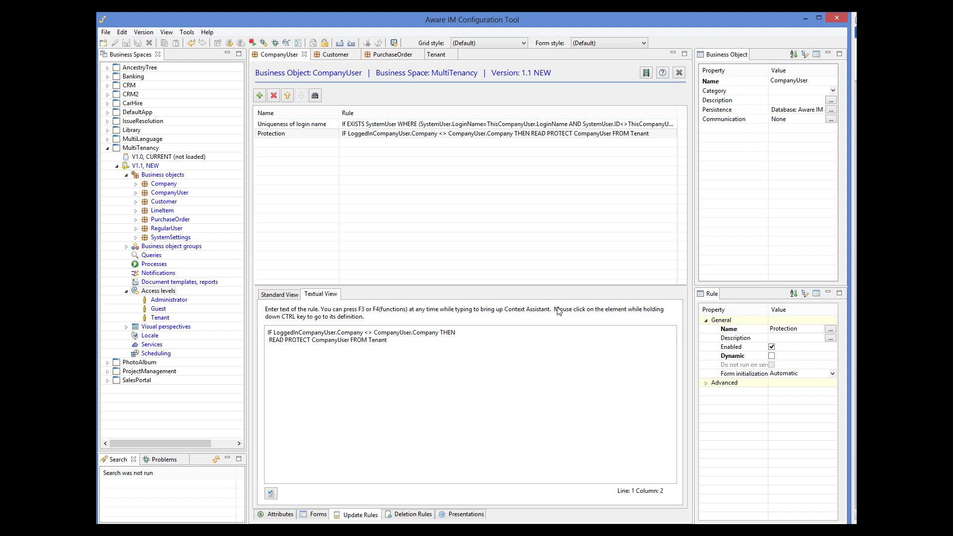